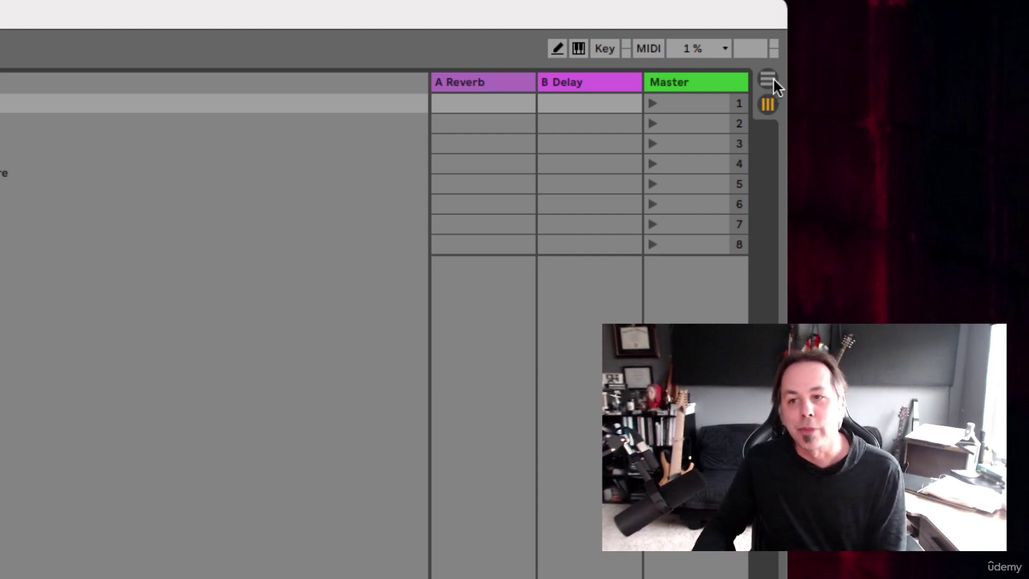
Switch back and forth between the Session and Arrangement views to compare how each lays out the tracks
click(772, 78)
click(770, 102)
click(771, 80)
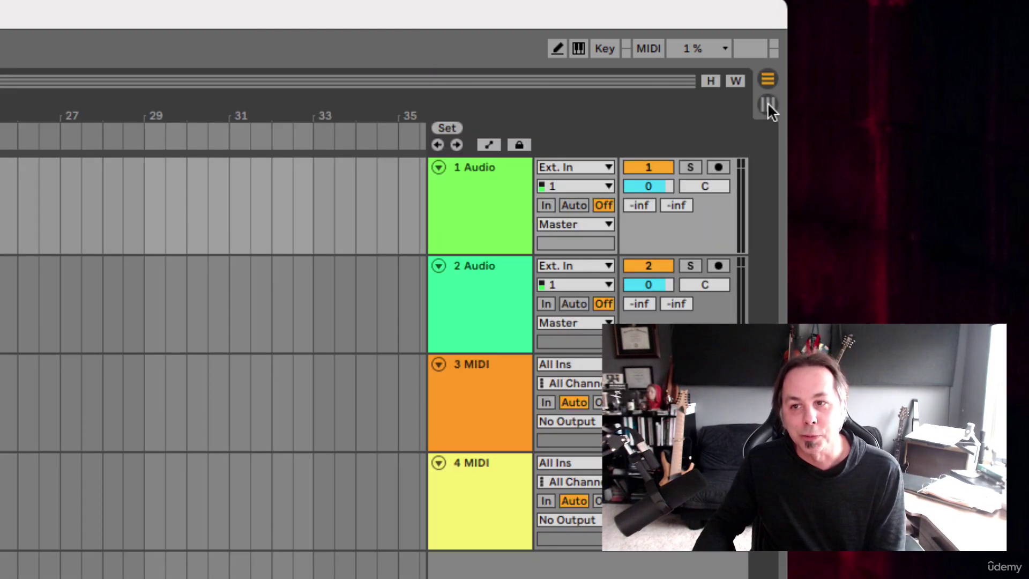
click(768, 103)
click(769, 81)
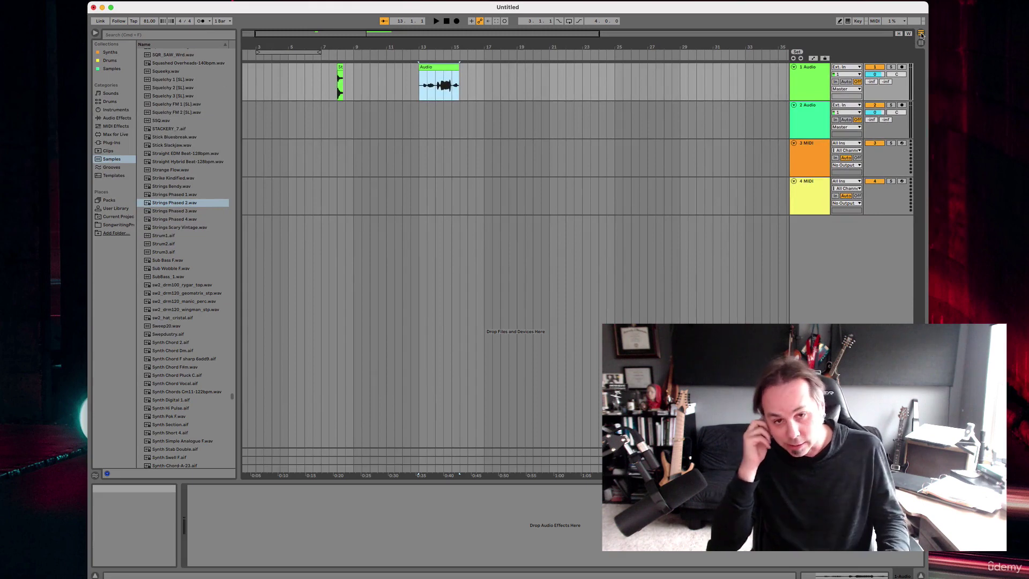
click(922, 33)
click(921, 43)
click(922, 33)
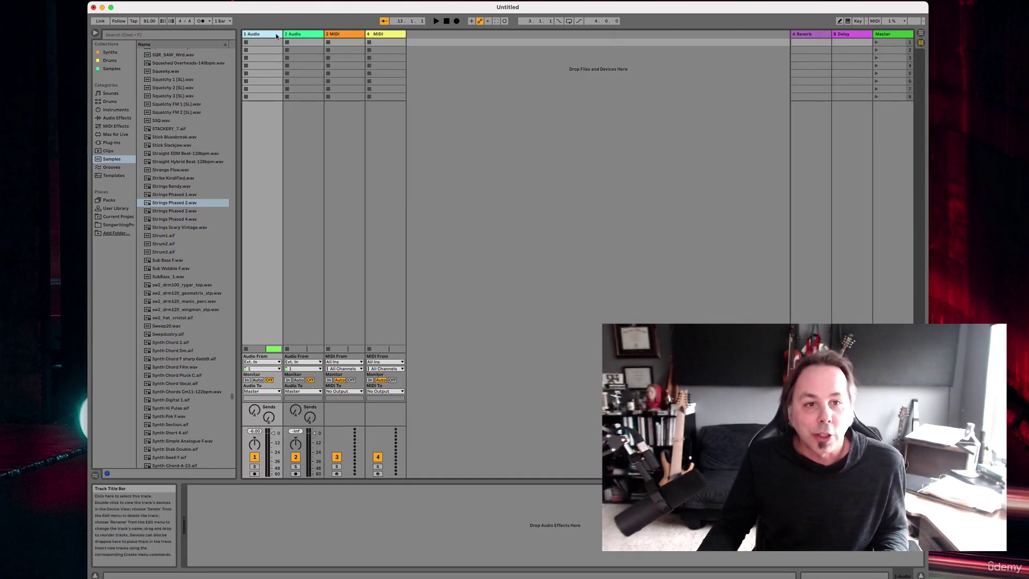
Select the second audio track and the two MIDI tracks in turn in Session view
click(295, 34)
click(336, 34)
click(377, 34)
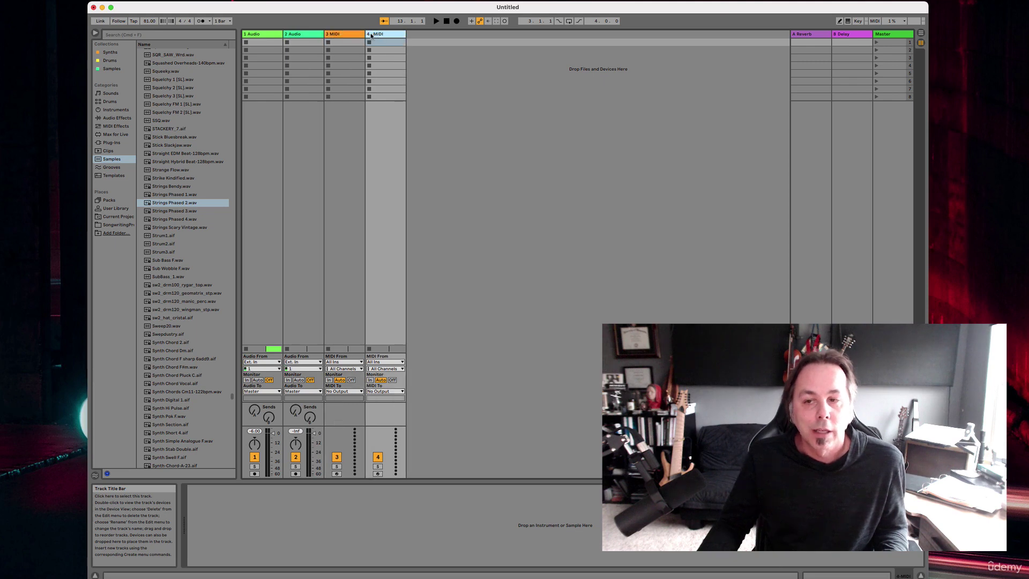
Rename the first audio track Guitar and the second audio track Bass
click(255, 34)
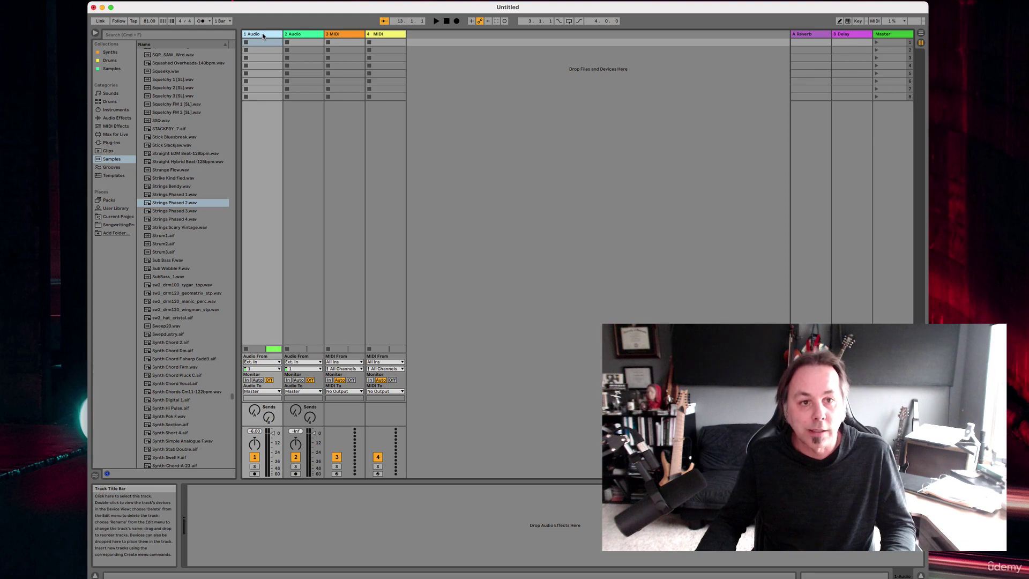
key(super+r)
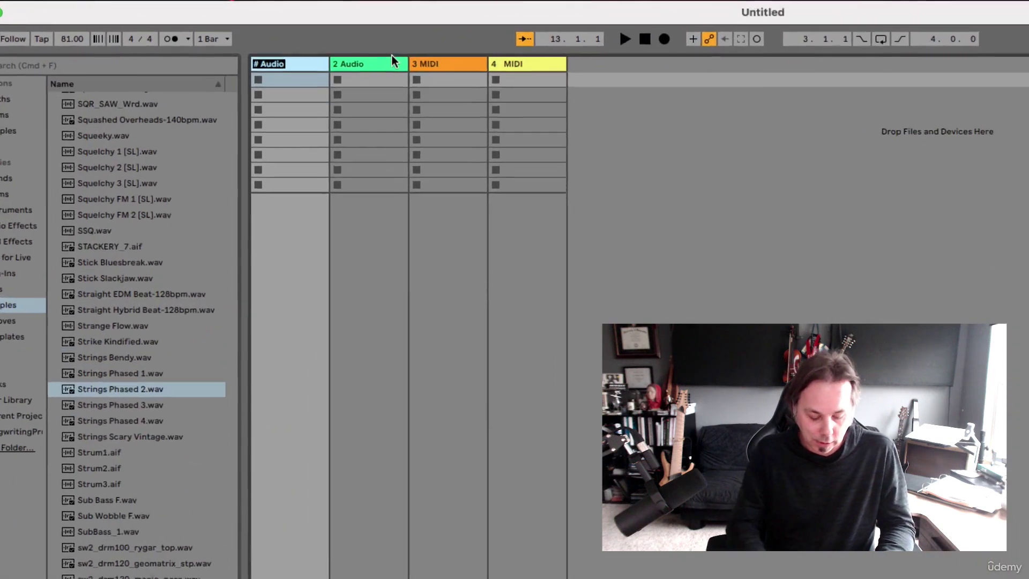
text(Guitar)
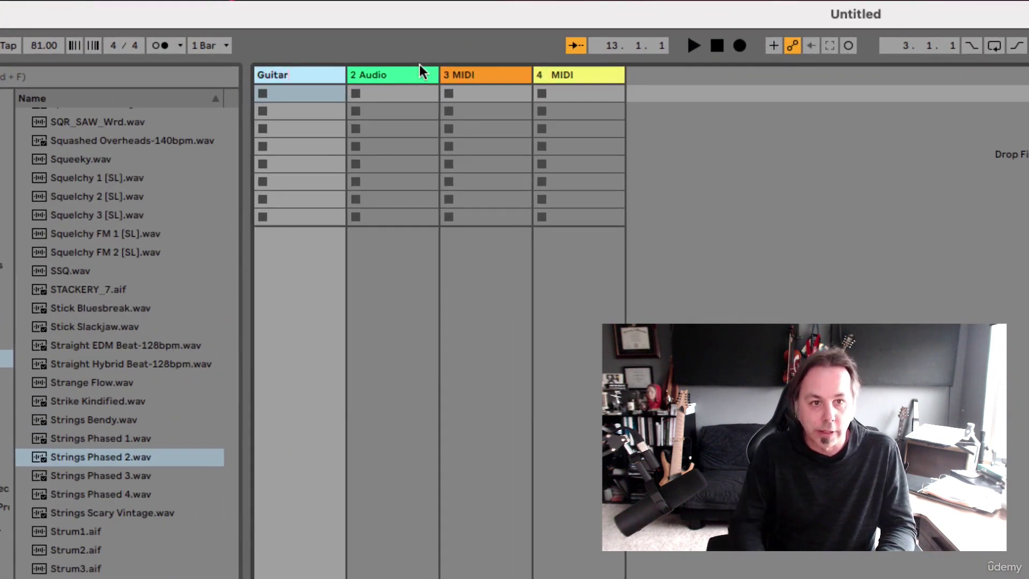
click(384, 74)
key(super+r)
text(B)
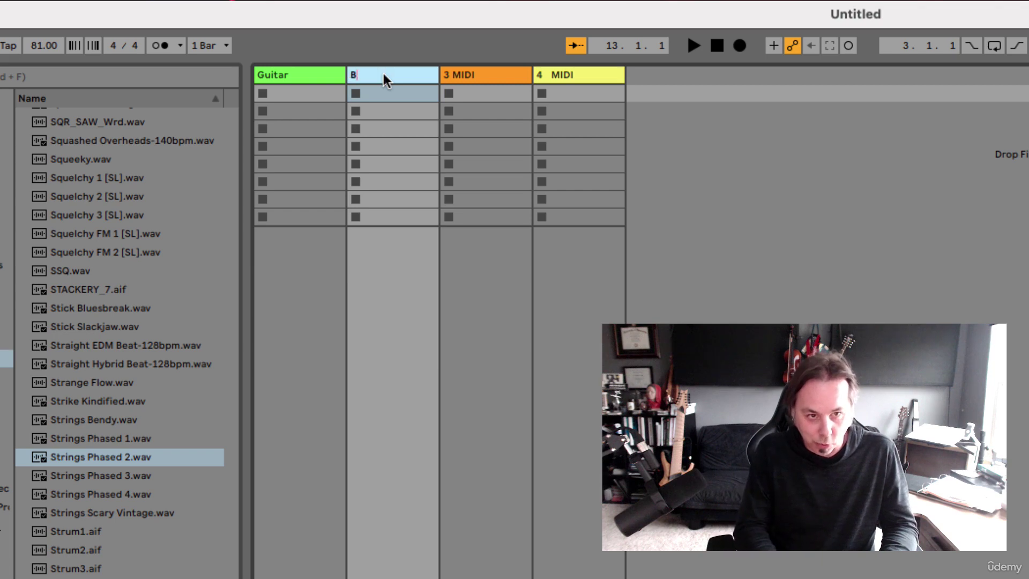
text(ass)
Rename the first MIDI track Keys and the second MIDI track Drums
click(474, 75)
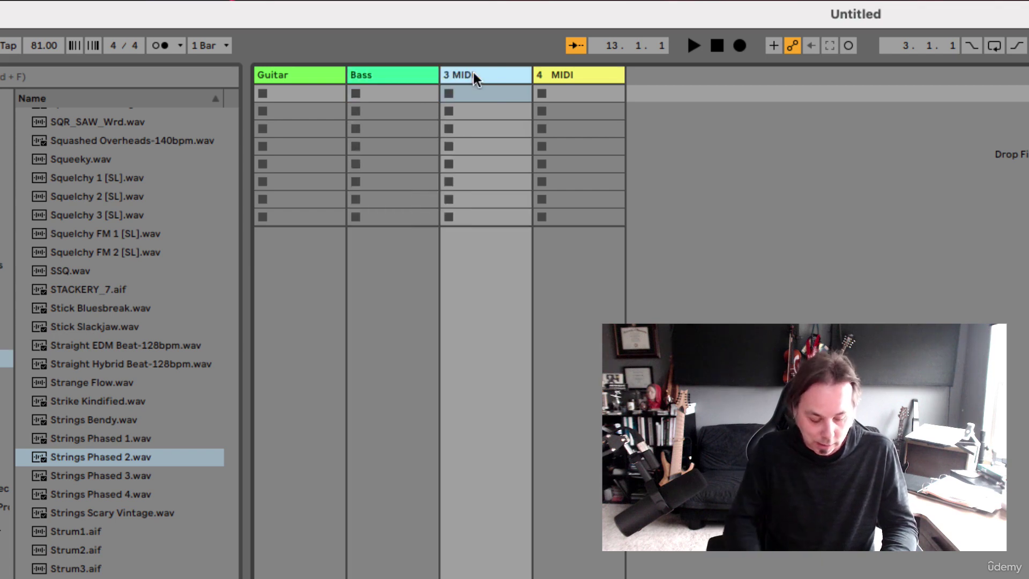
key(super+r)
text(Keys)
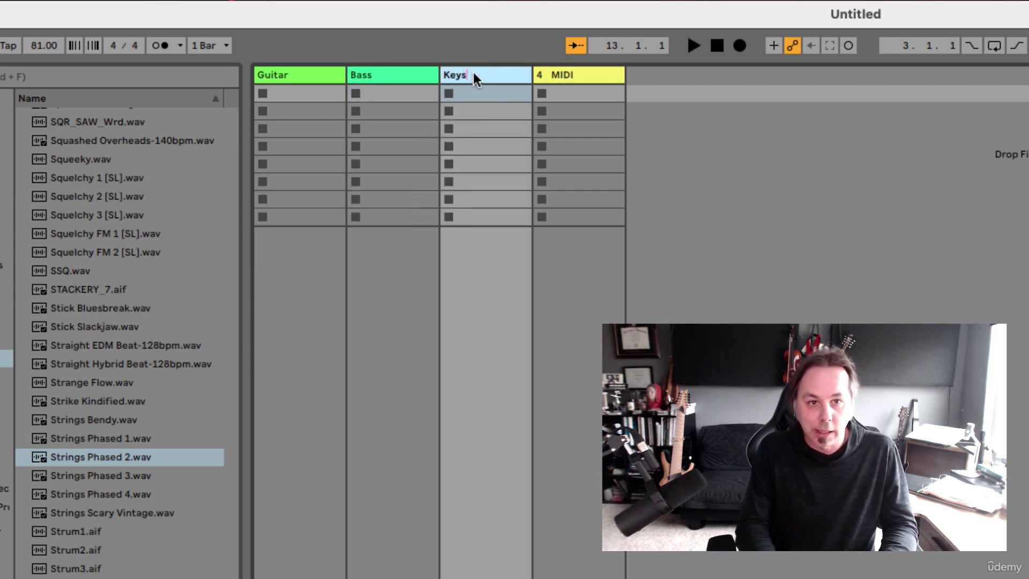
click(568, 76)
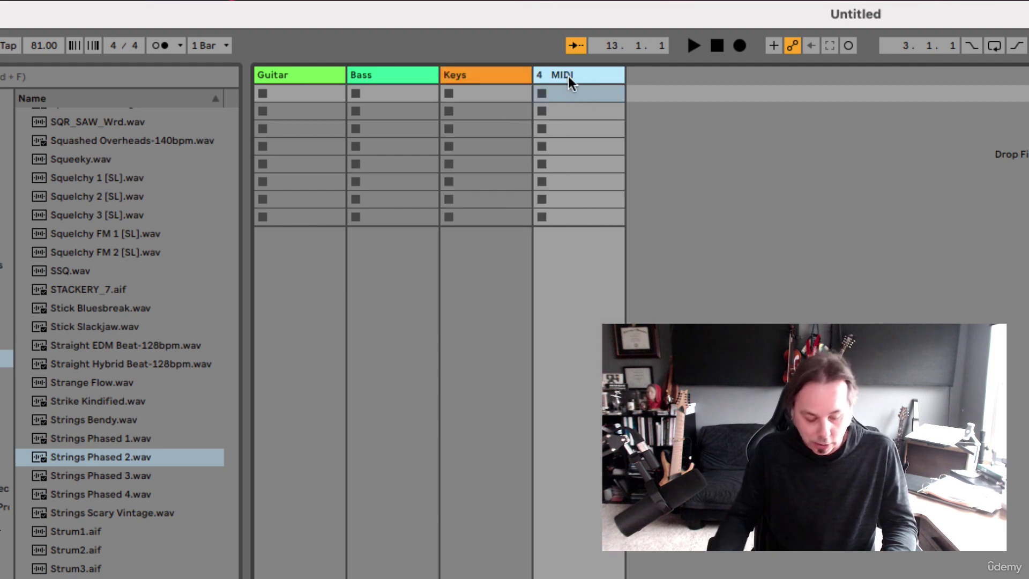
key(super+r)
text(Drums)
key(Return)
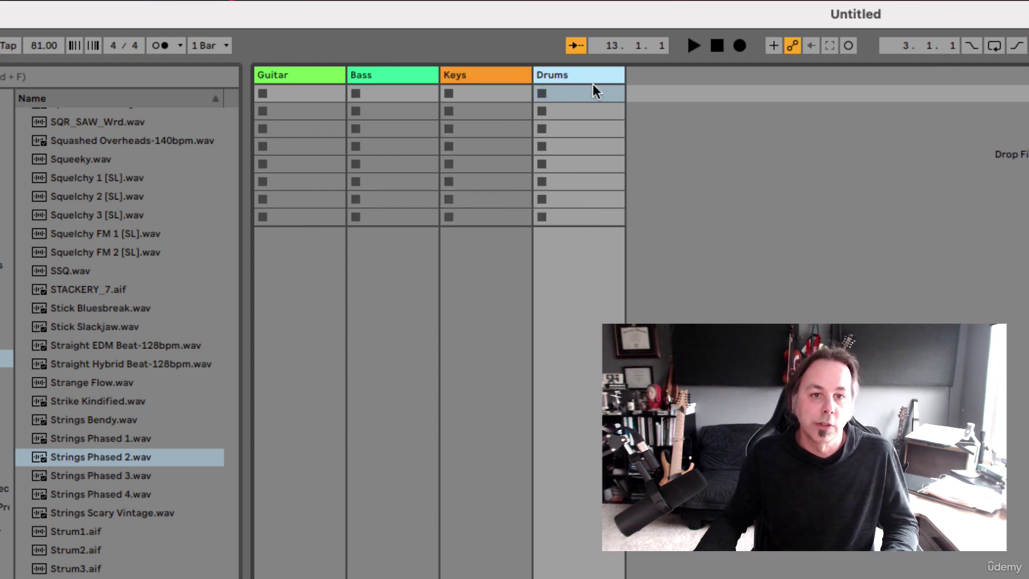
click(672, 131)
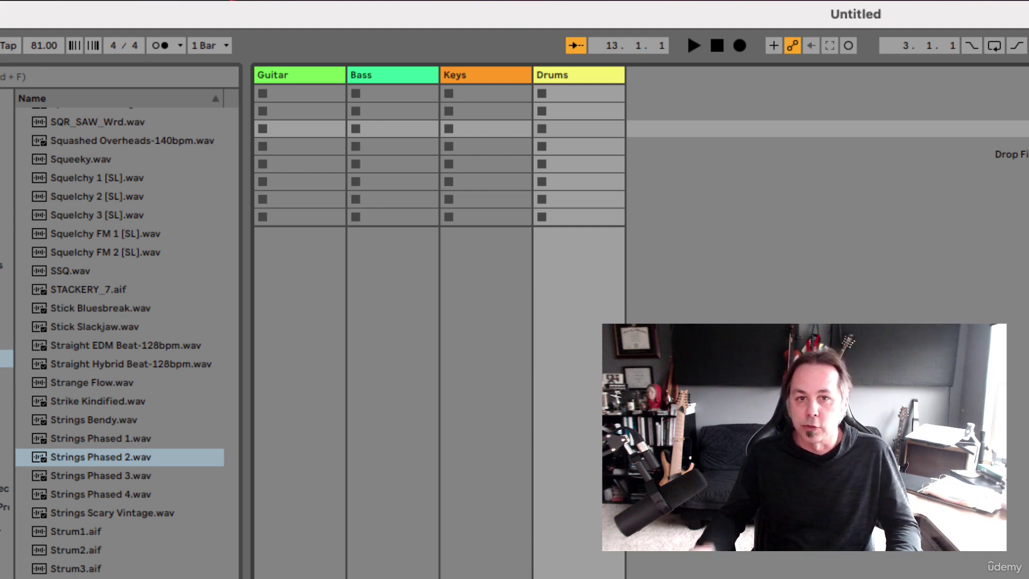
Check the renamed tracks in Arrangement view, and return to the clip slot grid in Session view
key(Tab)
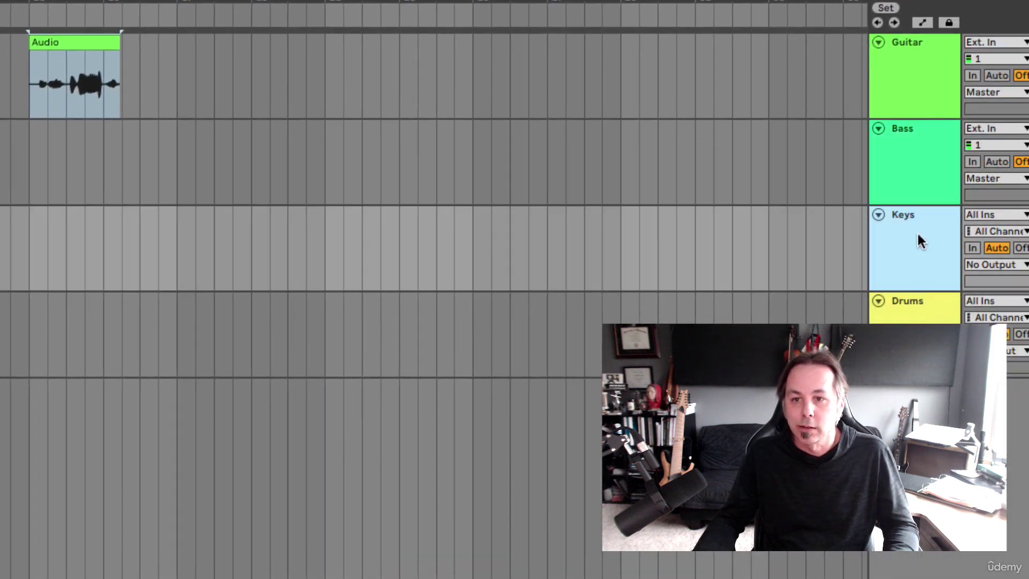
key(Down)
scroll(310, 154, down, 5)
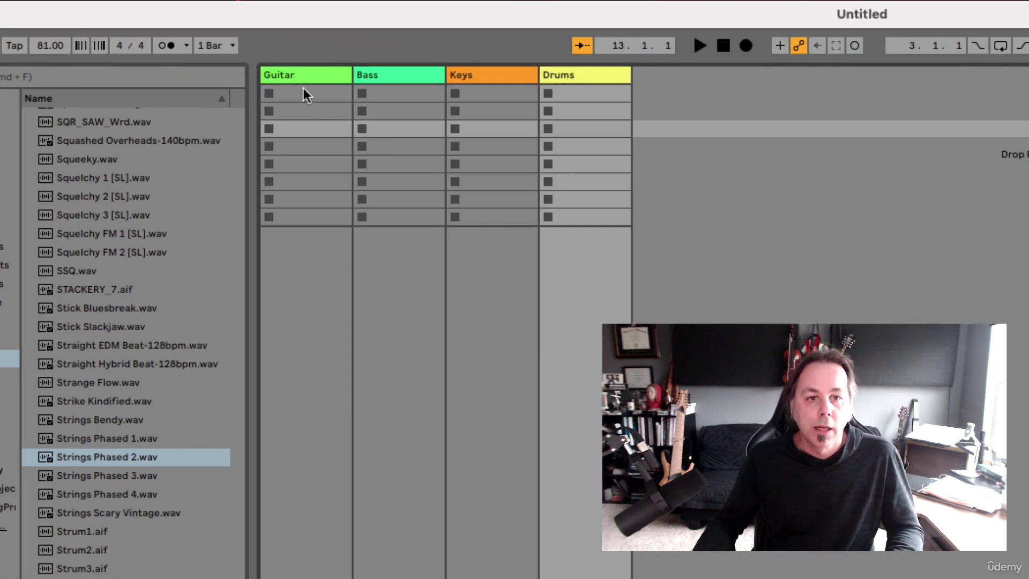
drag(304, 88, 568, 211)
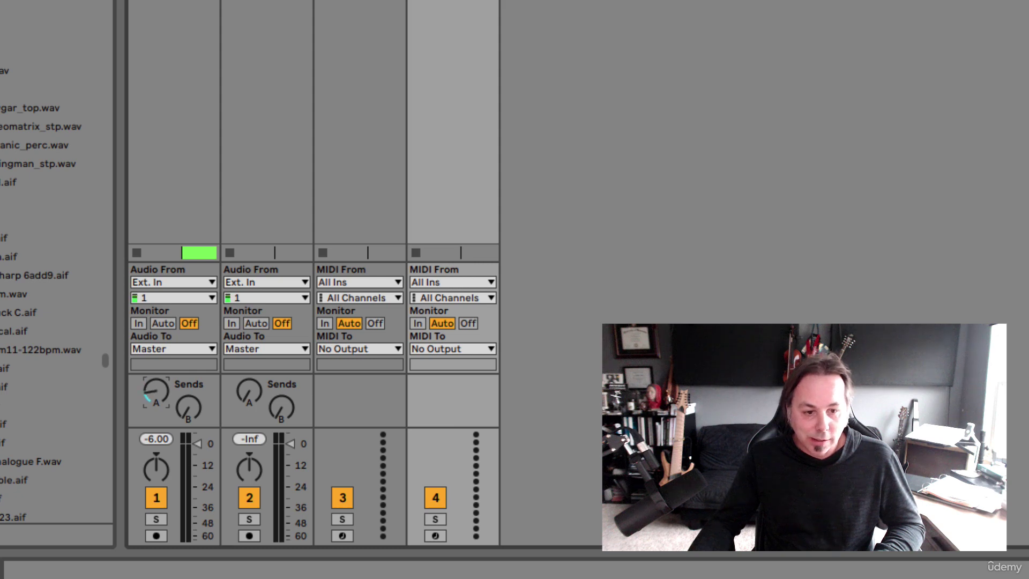
Try raising the Guitar track's Send A and Send B levels, returning each to its minimum
drag(155, 392, 181, 394)
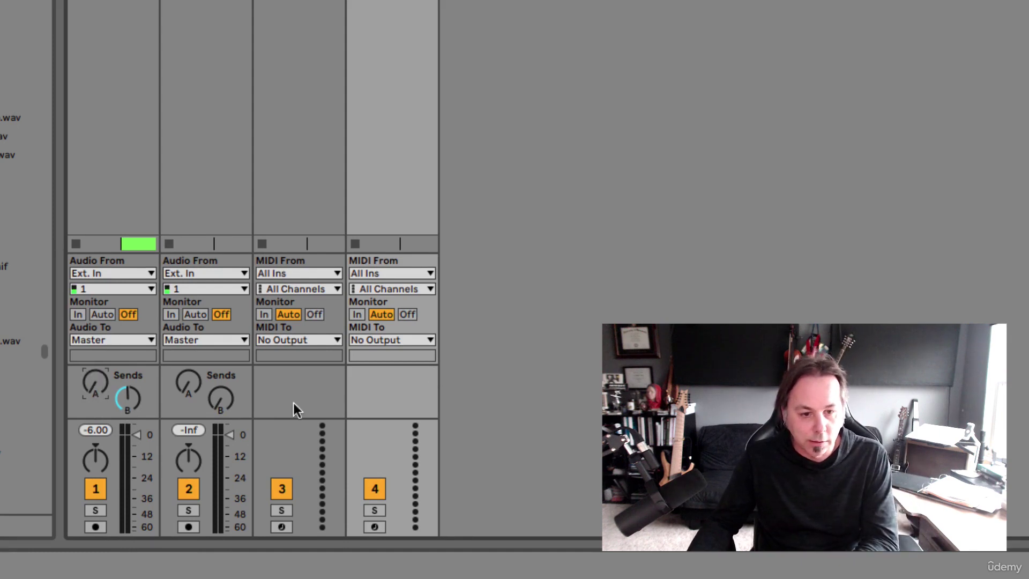
click(129, 406)
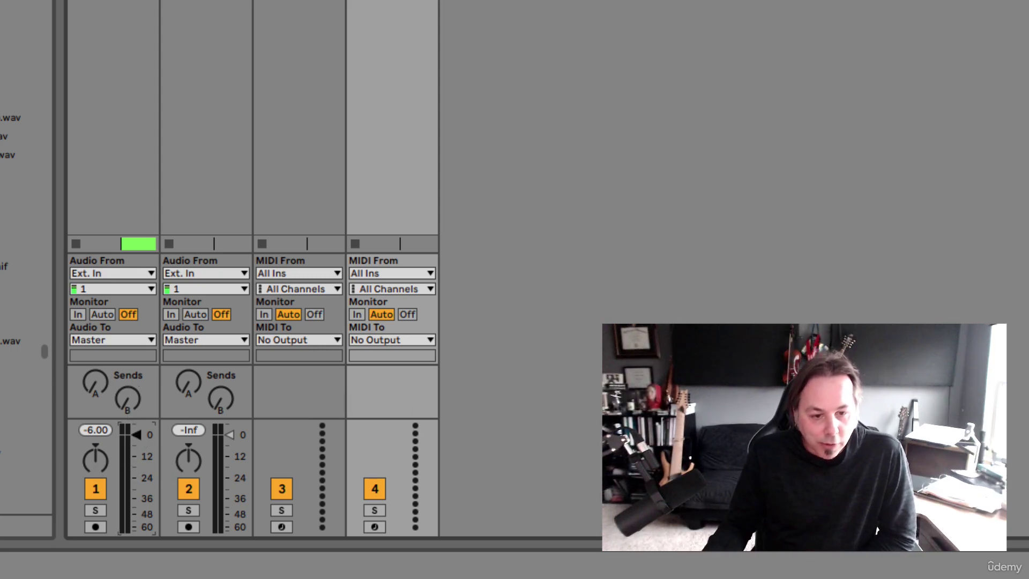
Lower the Guitar track's volume to between the 12 and 24 marks, keeping its pan centred
drag(137, 433, 136, 515)
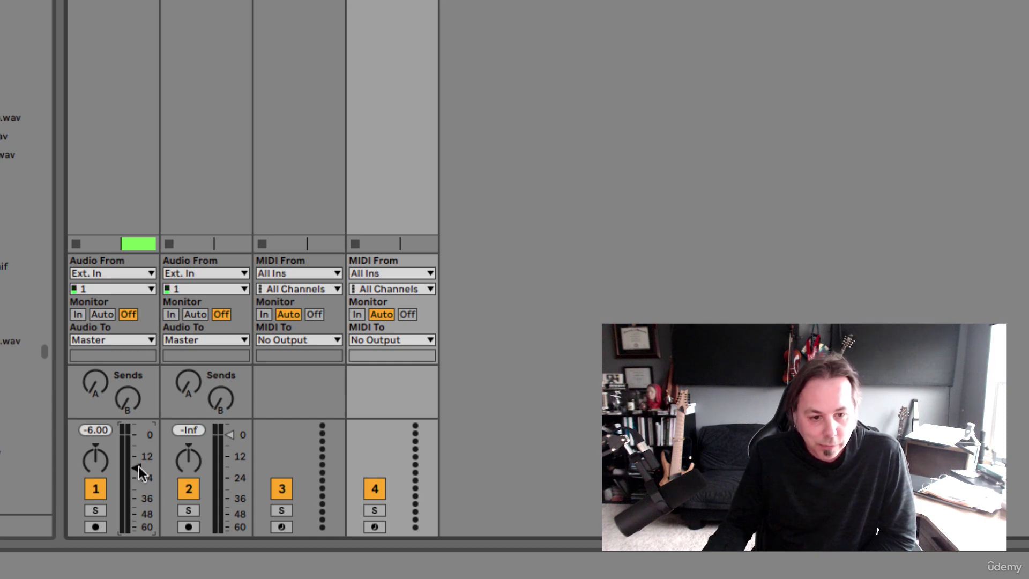
mouse_move(96, 460)
mouse_down()
mouse_move(96, 437)
mouse_move(95, 450)
mouse_up()
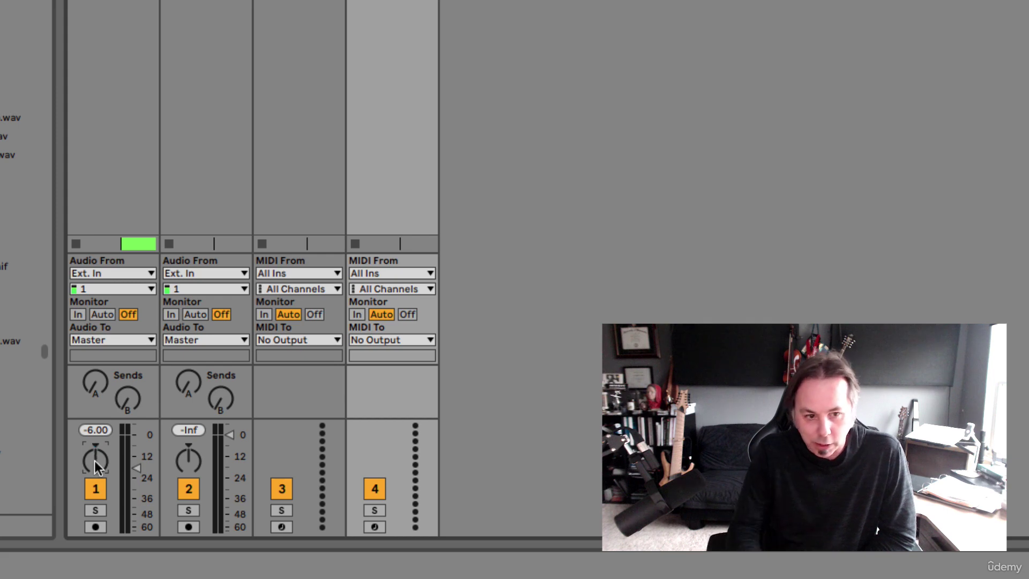
Toggle solo and record arming on and off for the Guitar track
click(95, 510)
click(94, 510)
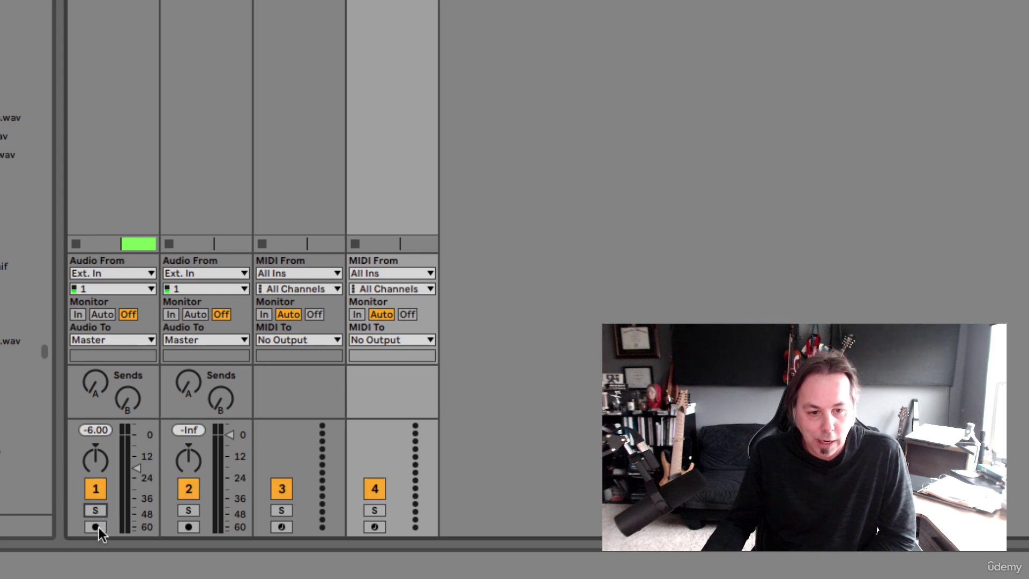
click(96, 526)
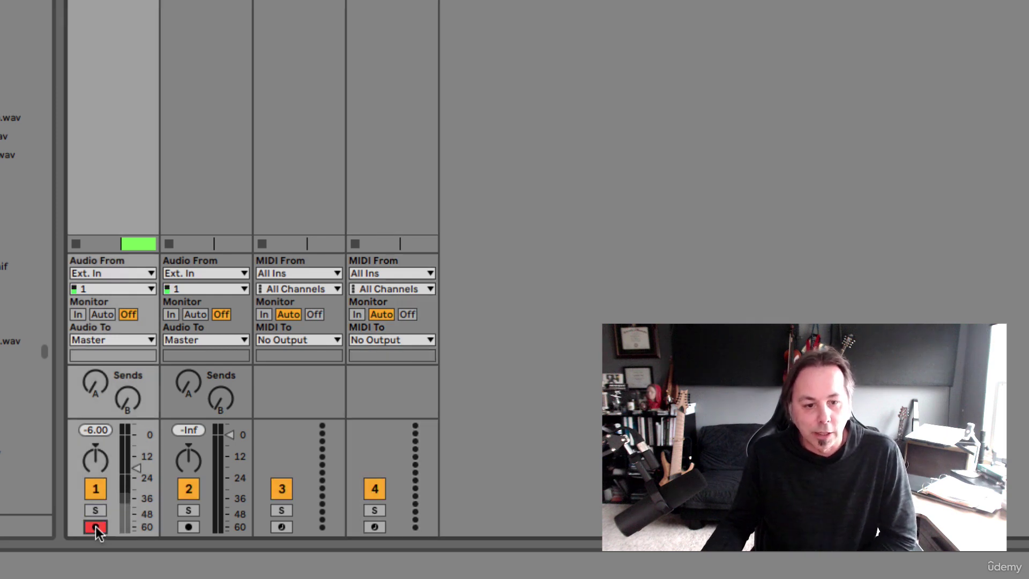
click(94, 527)
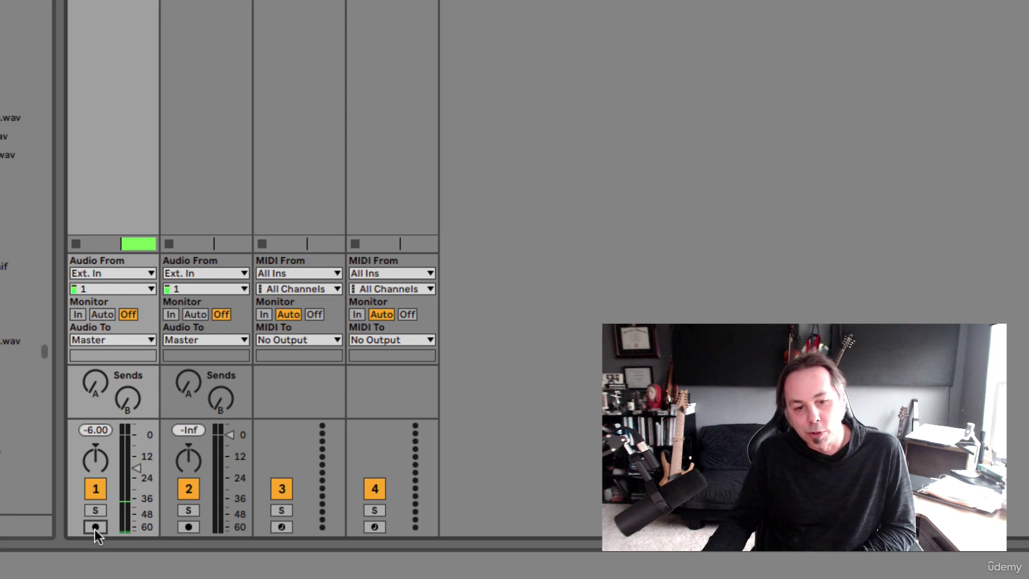
Arm the Guitar track and record three audio clips in succession into its first three slots
click(94, 527)
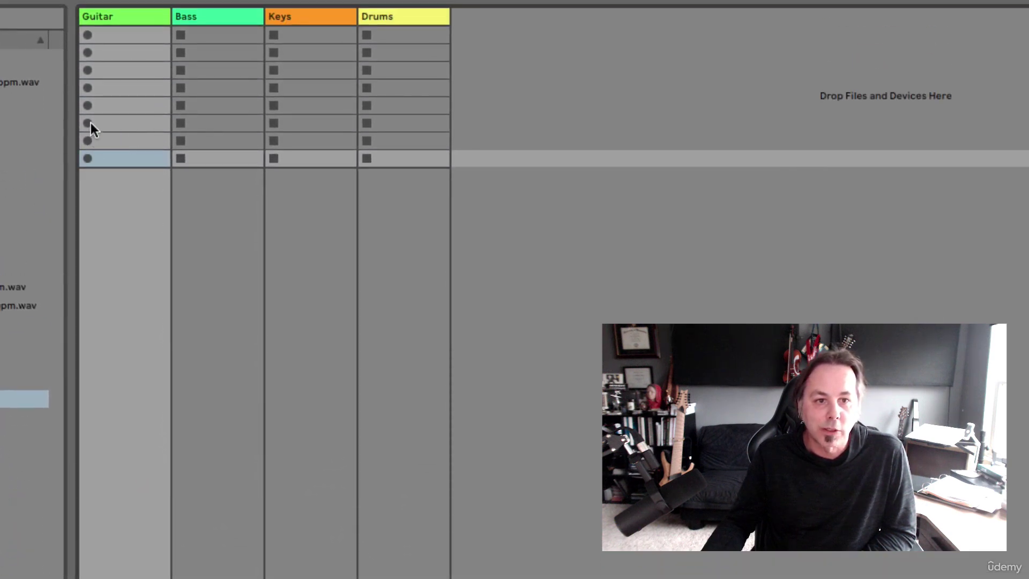
click(88, 36)
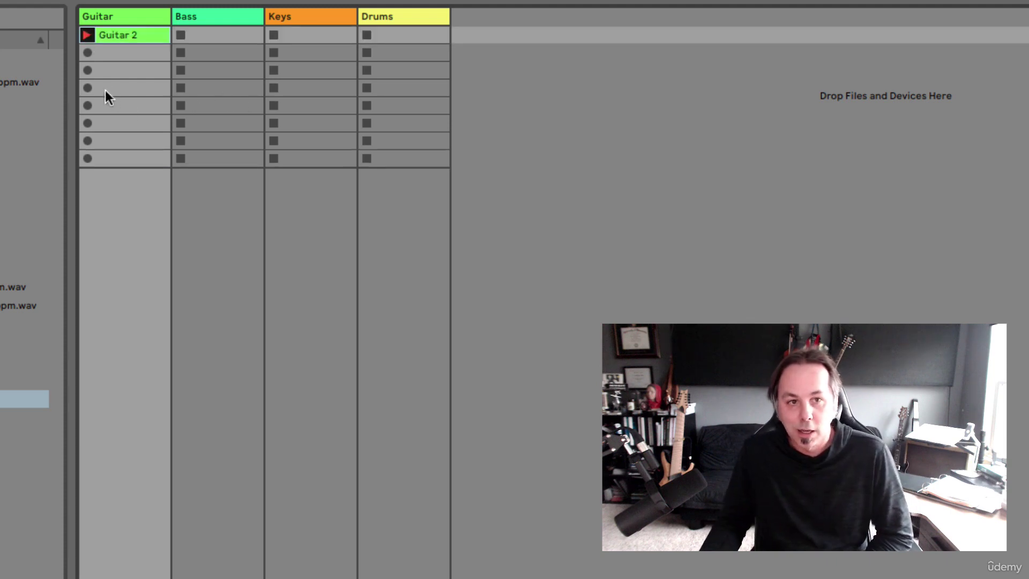
click(88, 53)
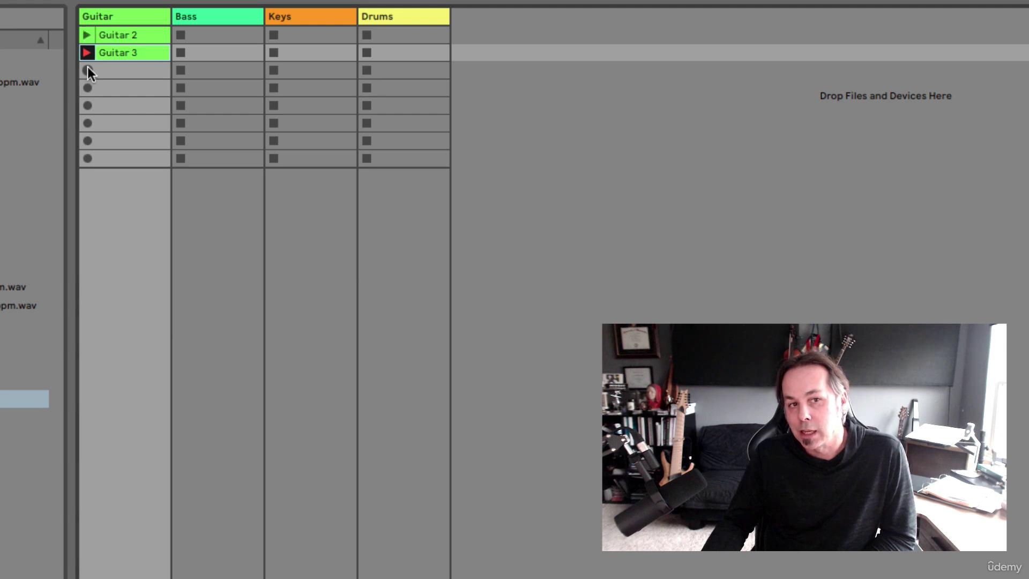
click(88, 70)
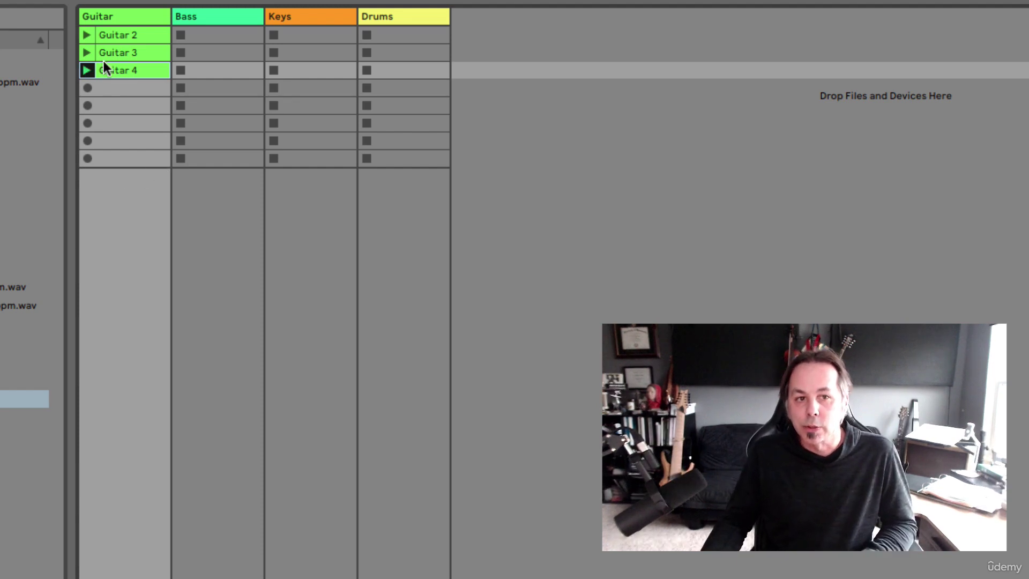
View the recorded Guitar clips' waveforms and disarm the Guitar track
click(115, 33)
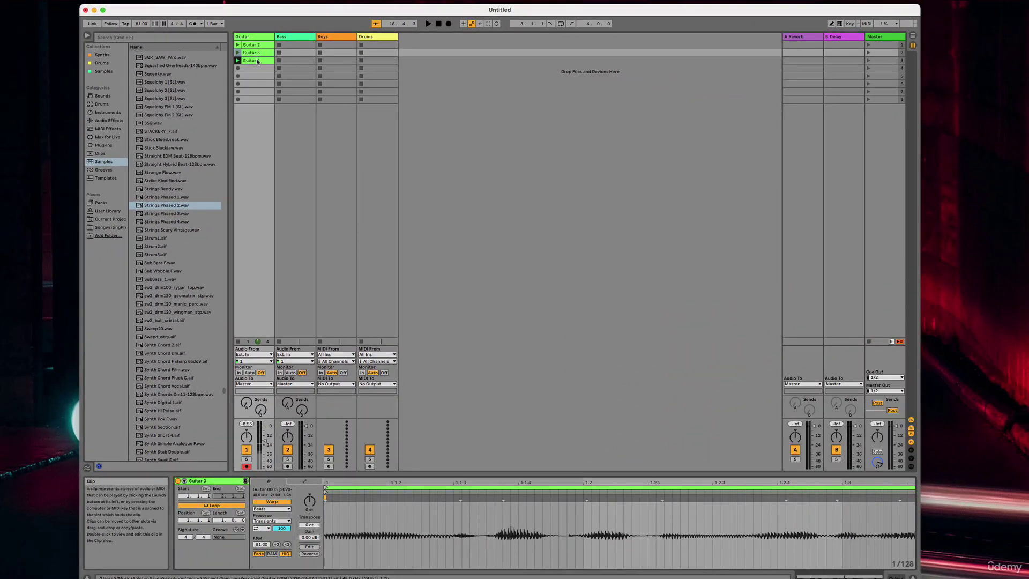
click(229, 61)
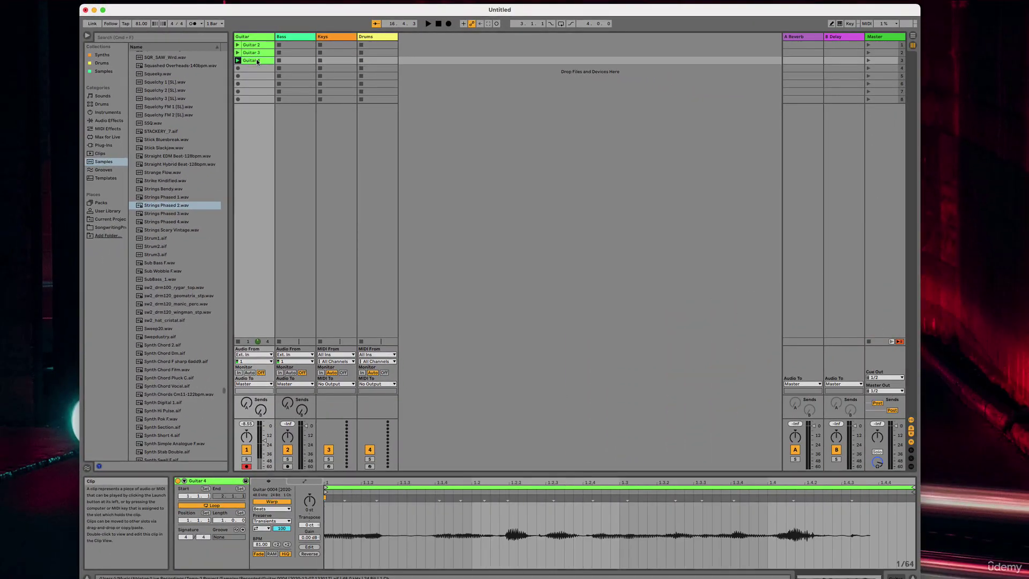
click(247, 466)
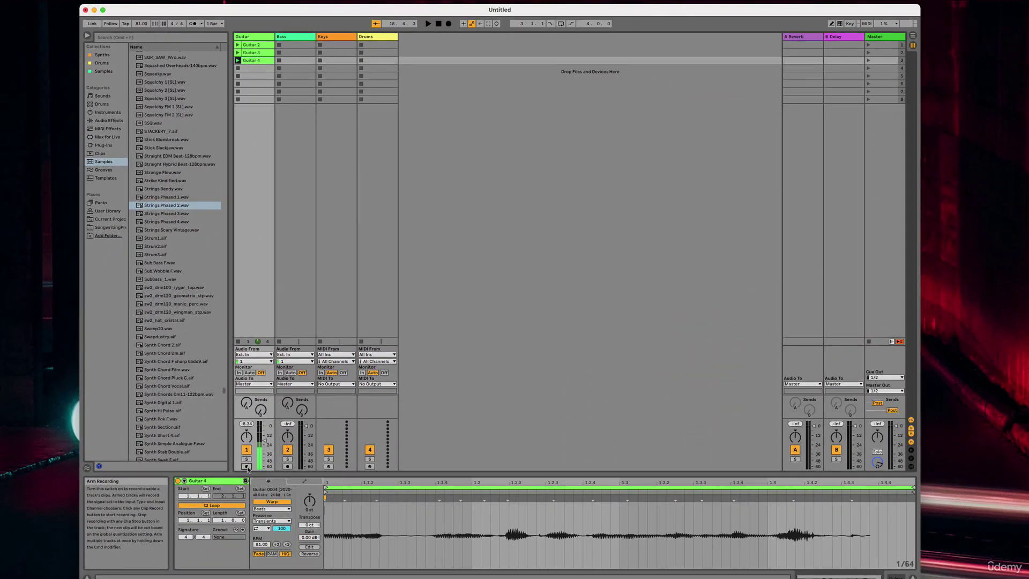
Play the first and second Guitar clips alternately, and set the Guitar track's monitoring to Auto
click(237, 45)
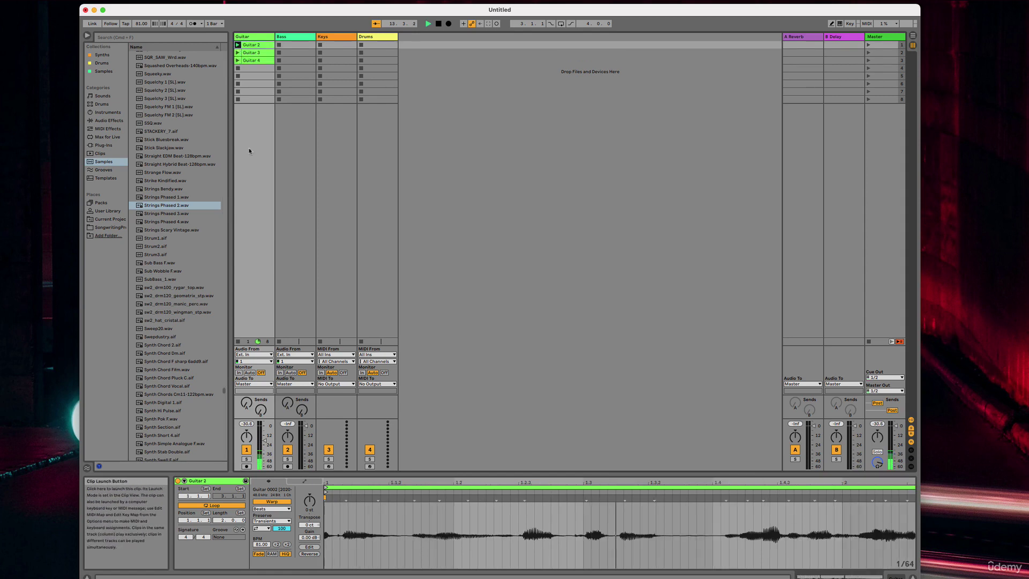
click(249, 373)
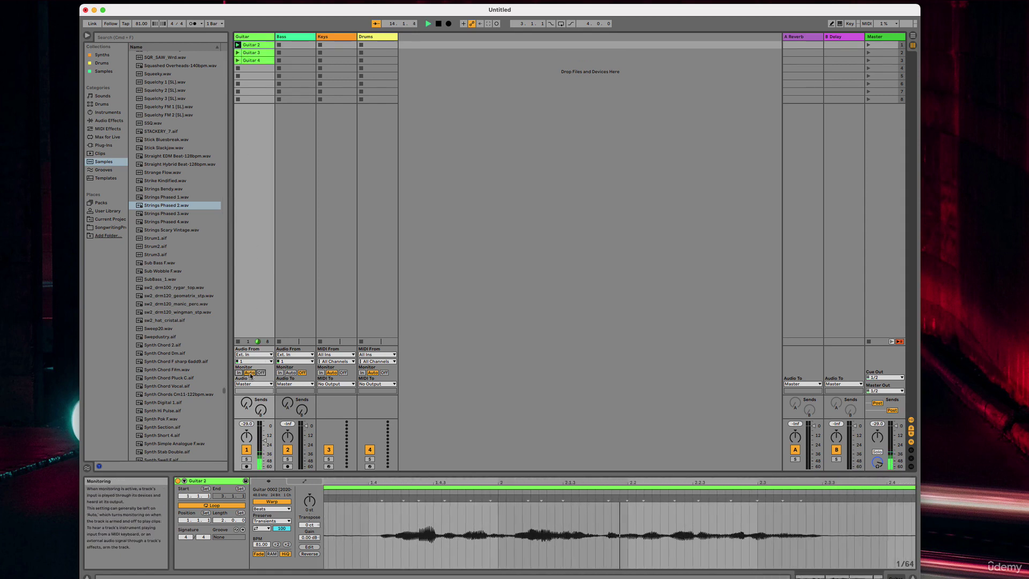
click(237, 52)
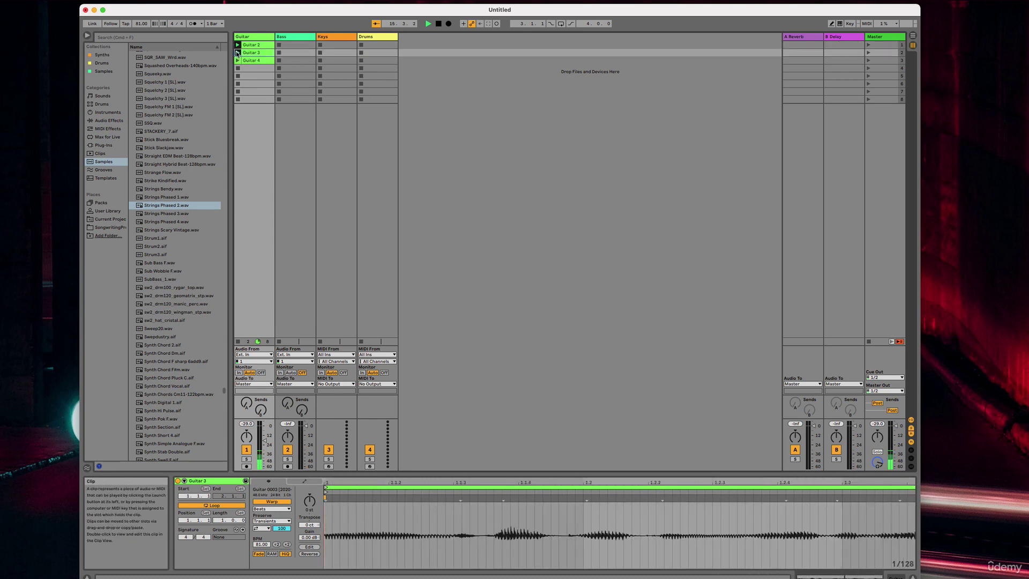
click(237, 45)
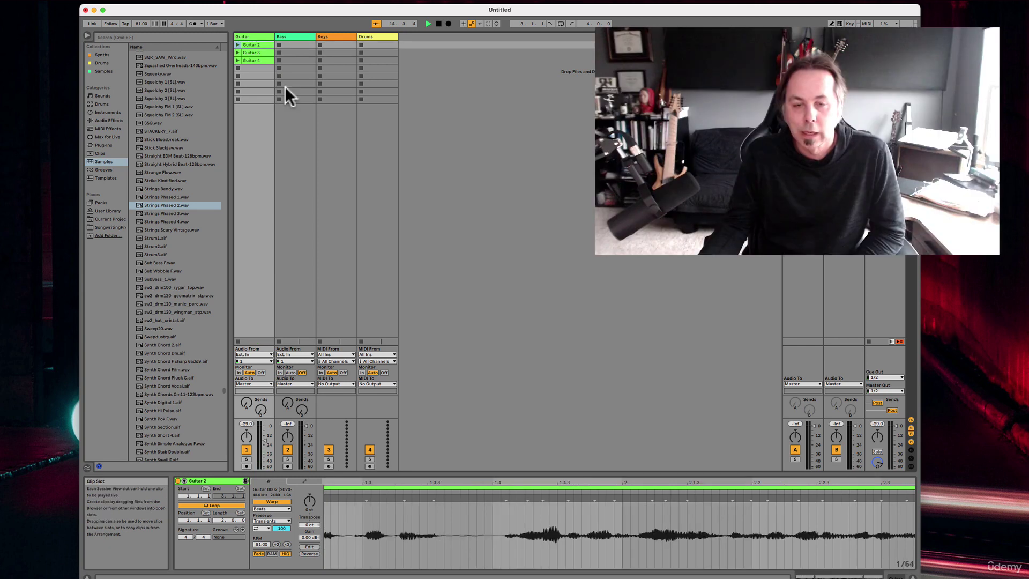